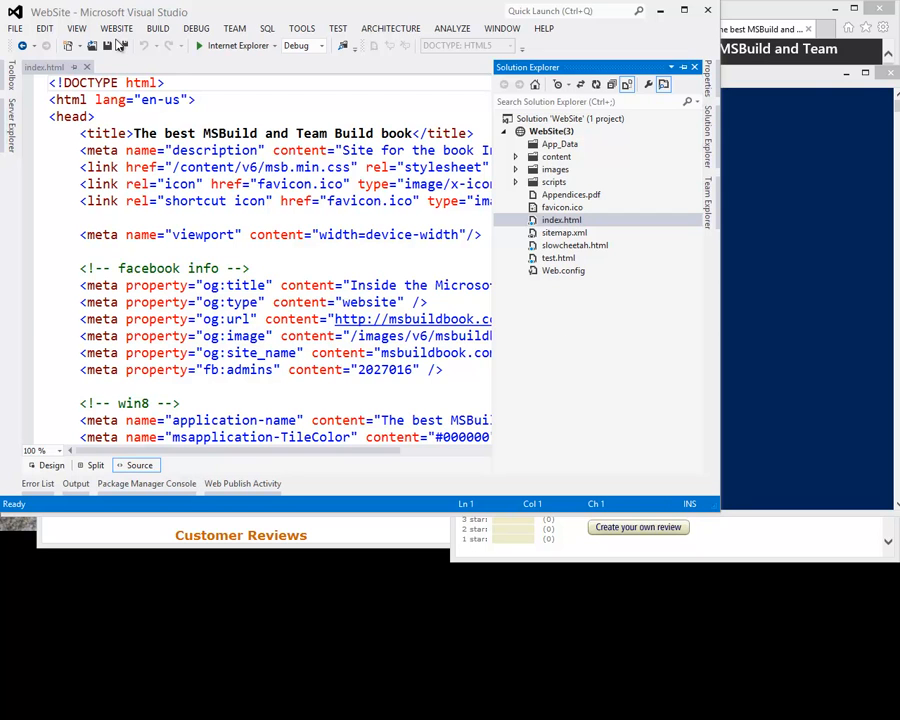
View the web application templates available for a new project, then dismiss the dialog without creating one
left_click(17, 28)
mouse_move(30, 45)
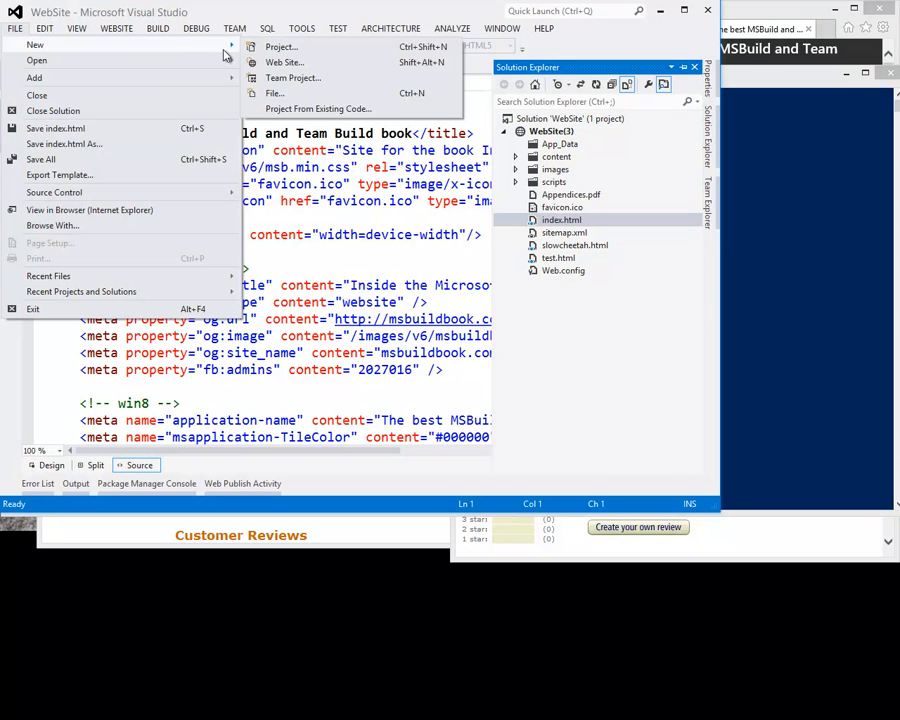
left_click(331, 49)
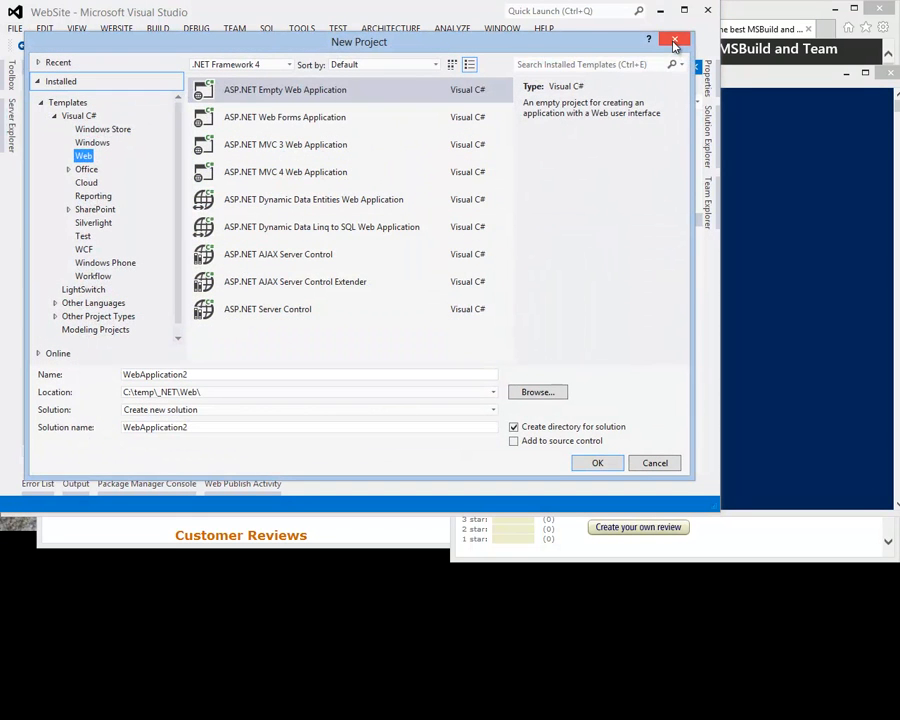
left_click(675, 42)
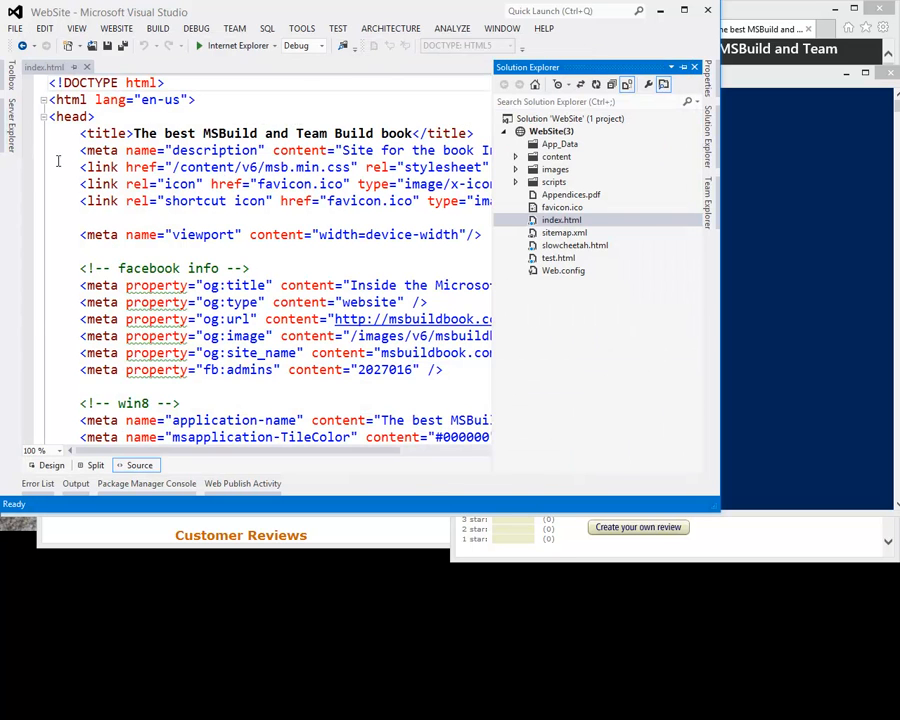
View the Visual C# templates available for a new web site, then dismiss the dialog without creating one
left_click(15, 28)
mouse_move(113, 46)
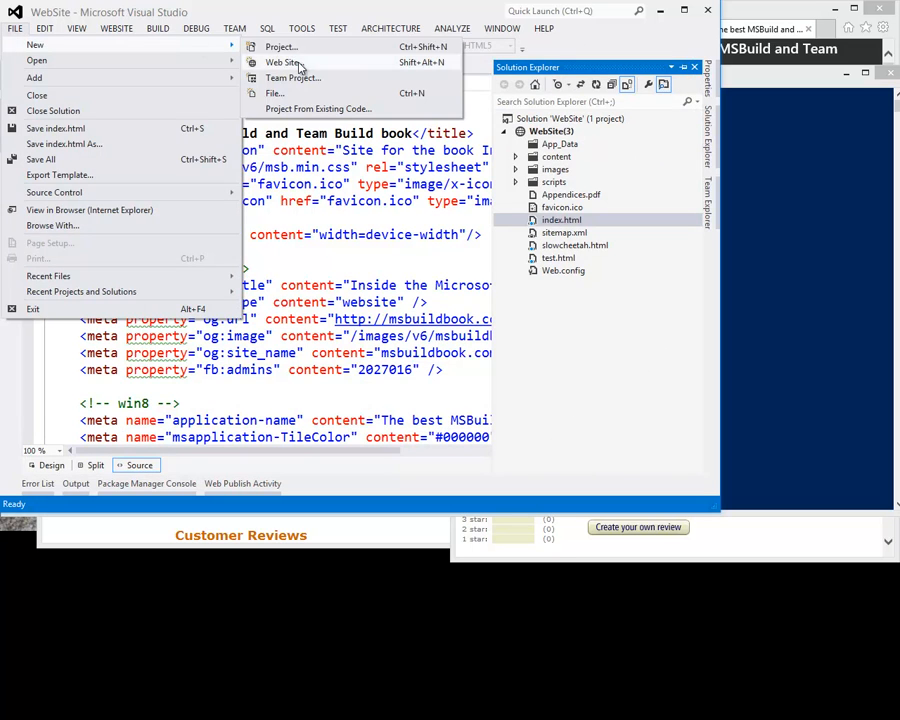
left_click(299, 64)
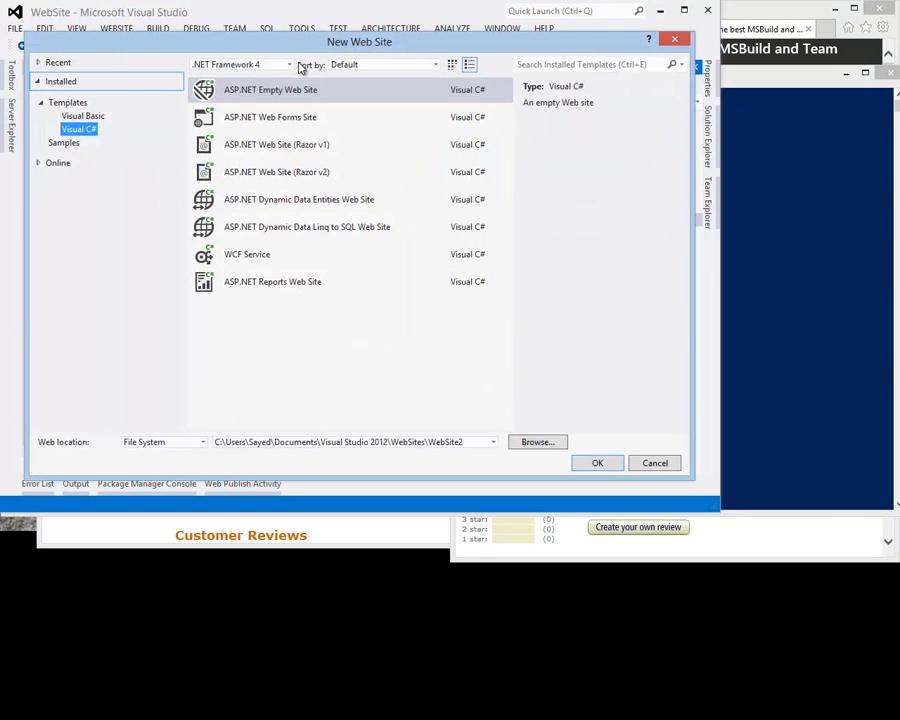
left_click(676, 41)
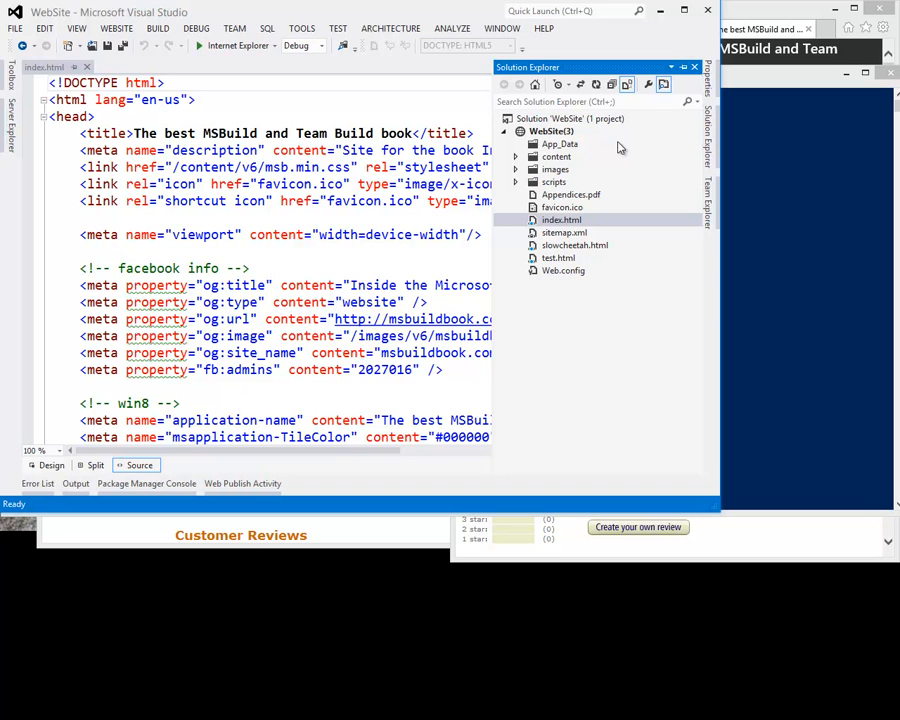
Run the web site's index.html without debugging and reload the page in the browser
left_click(368, 121)
key("ctrl+F5")
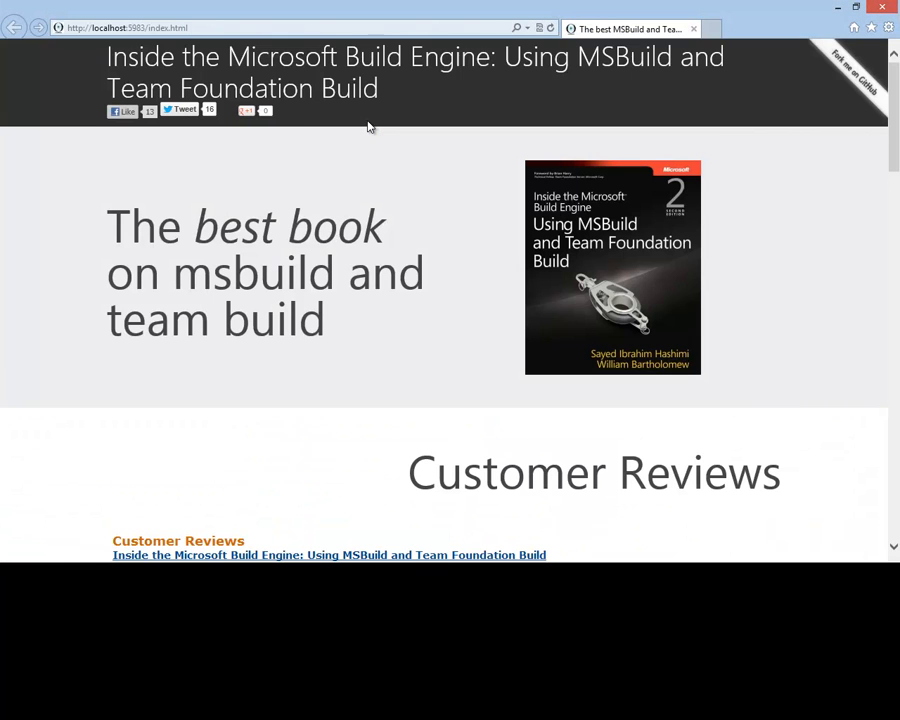
left_click(550, 28)
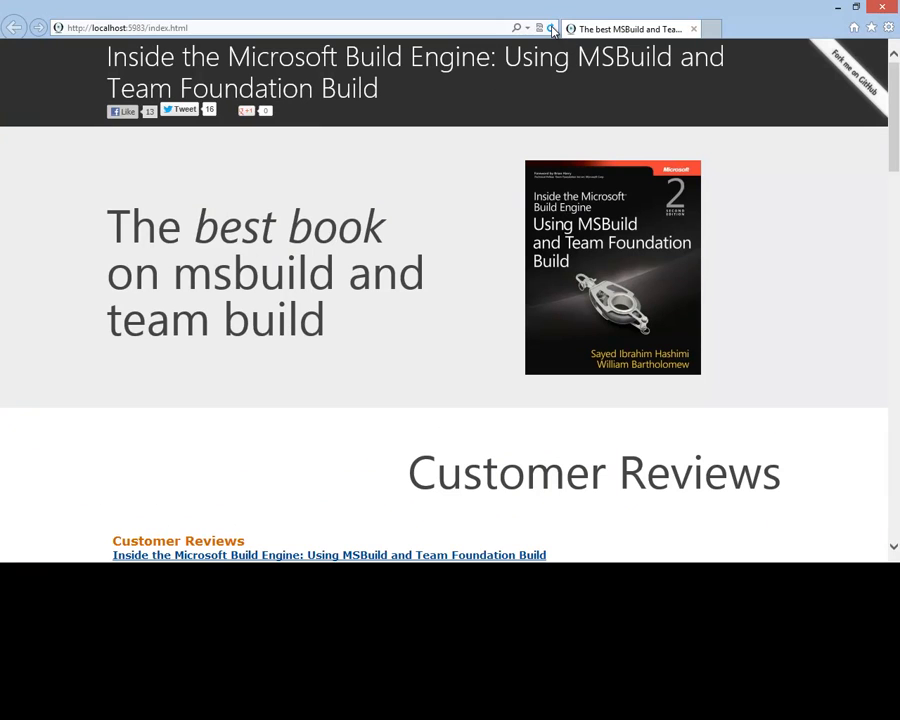
left_click(552, 29)
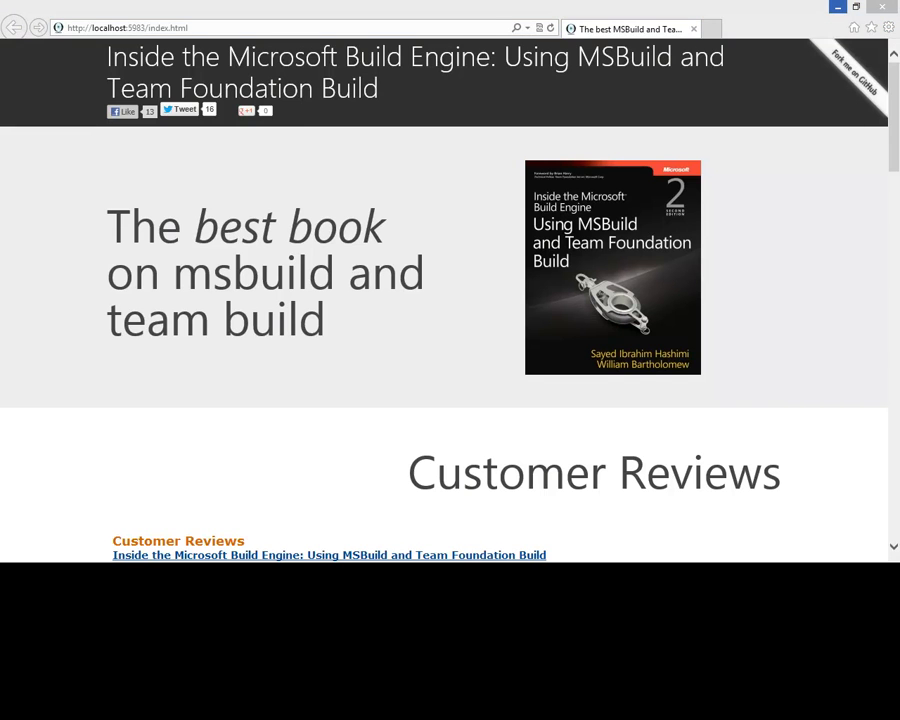
Switch to the Windows Azure portal and quick-create a web site with the URL sayedsite in West US, dismissing completed notifications
key("alt+Tab")
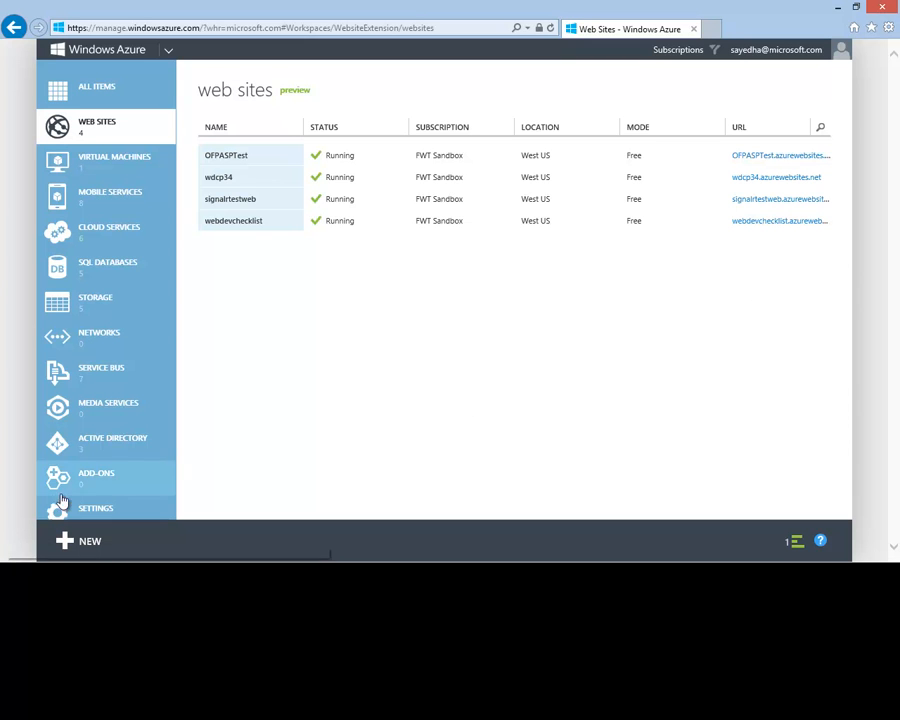
left_click(68, 545)
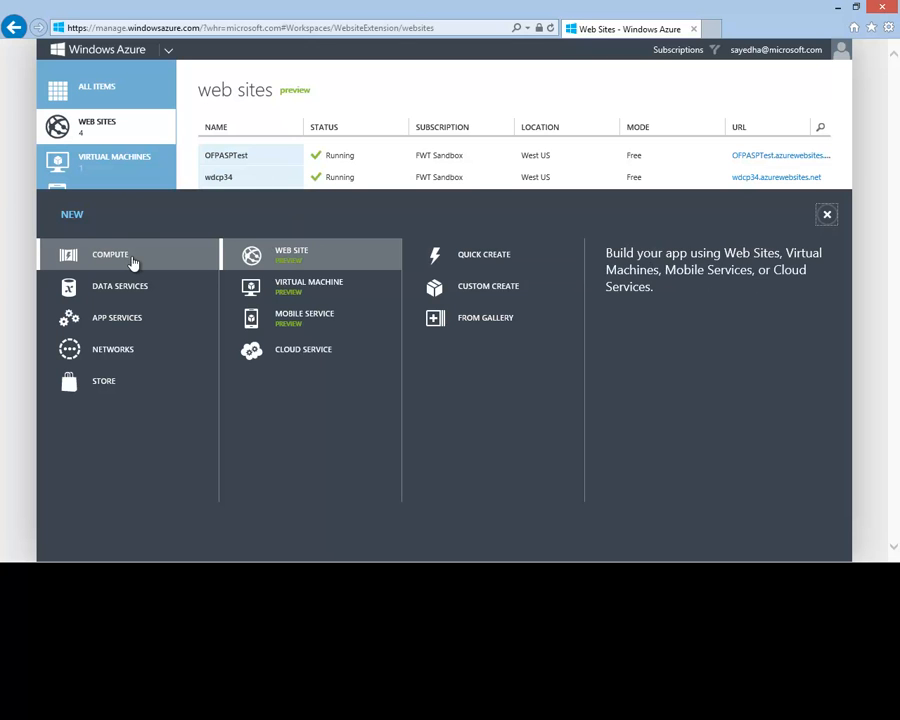
left_click(490, 257)
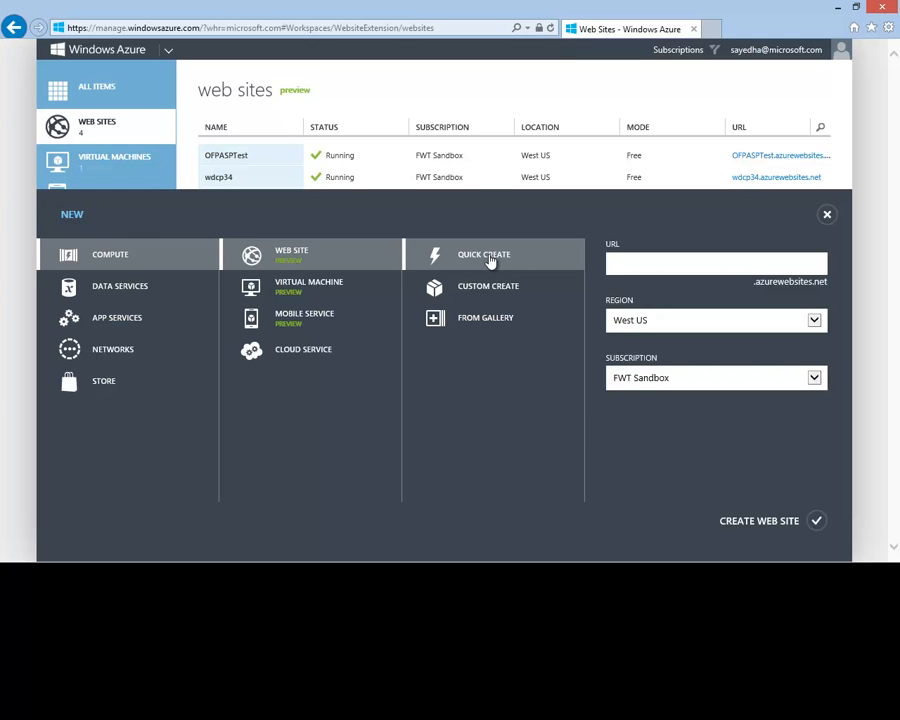
type("sayedsite")
key("Tab")
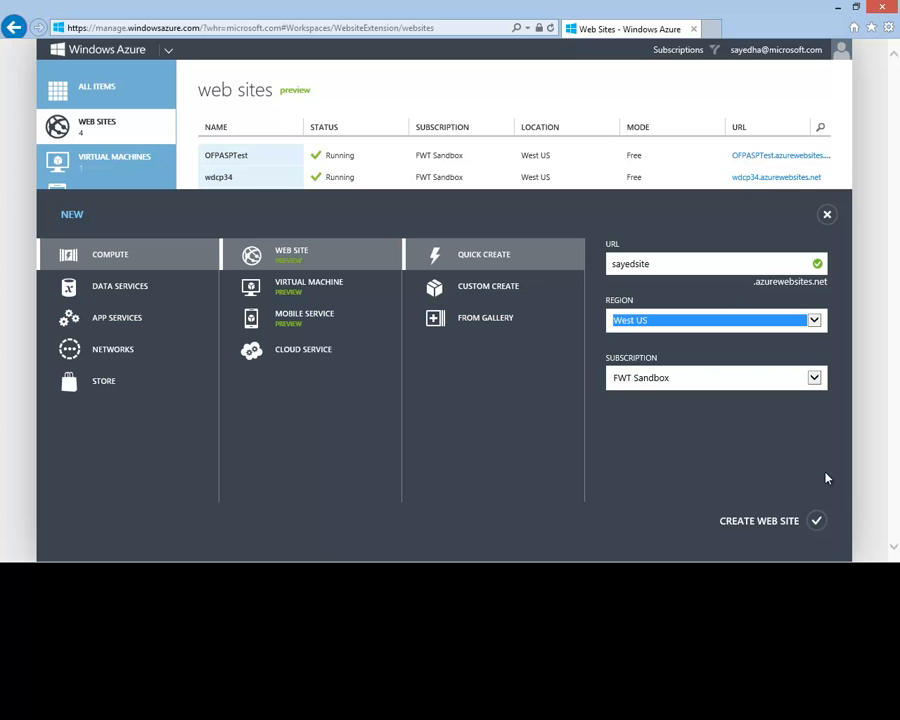
left_click(816, 522)
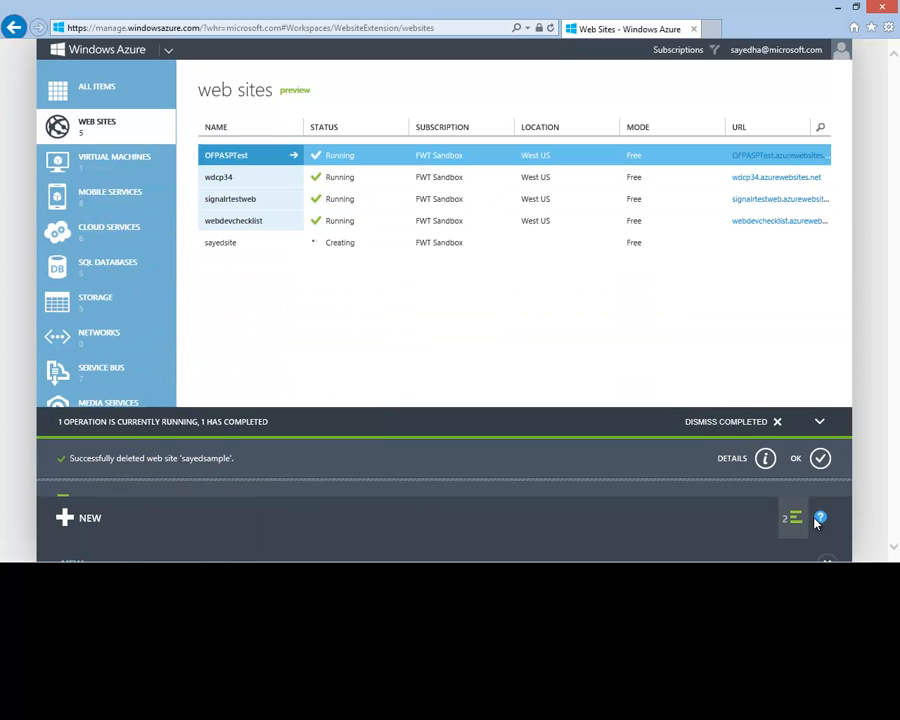
left_click(778, 423)
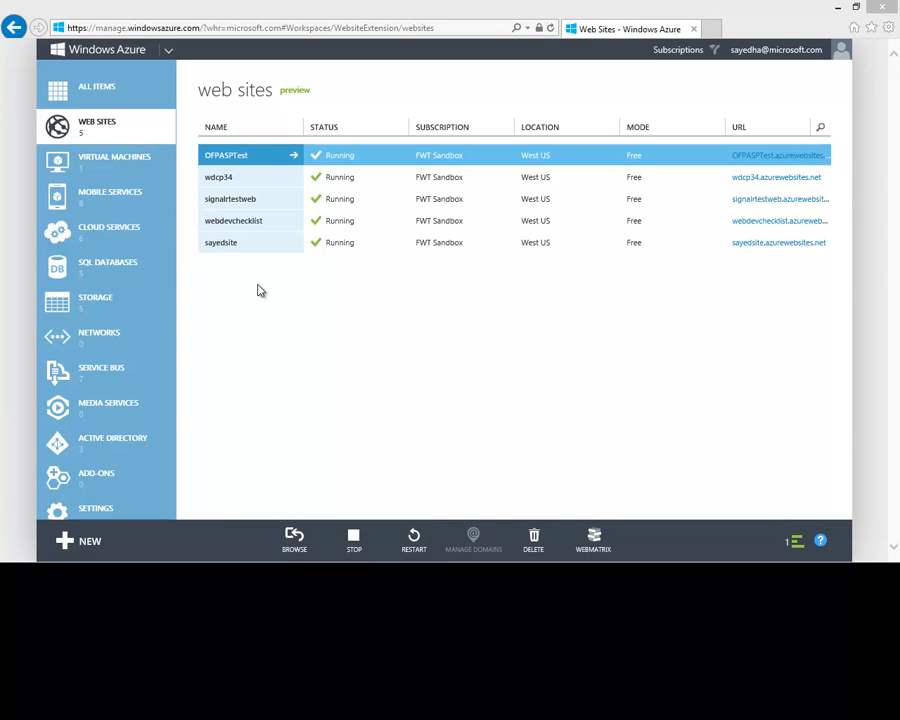
Open the dashboard of the sayedsite web site and download its publish profile, saving the file
left_click(230, 246)
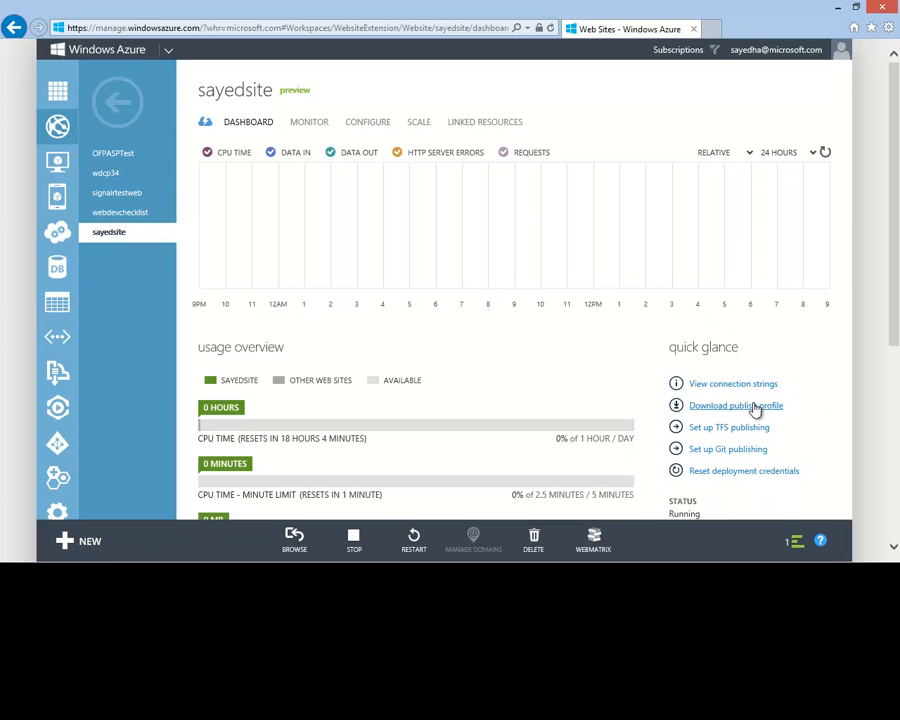
left_click(755, 410)
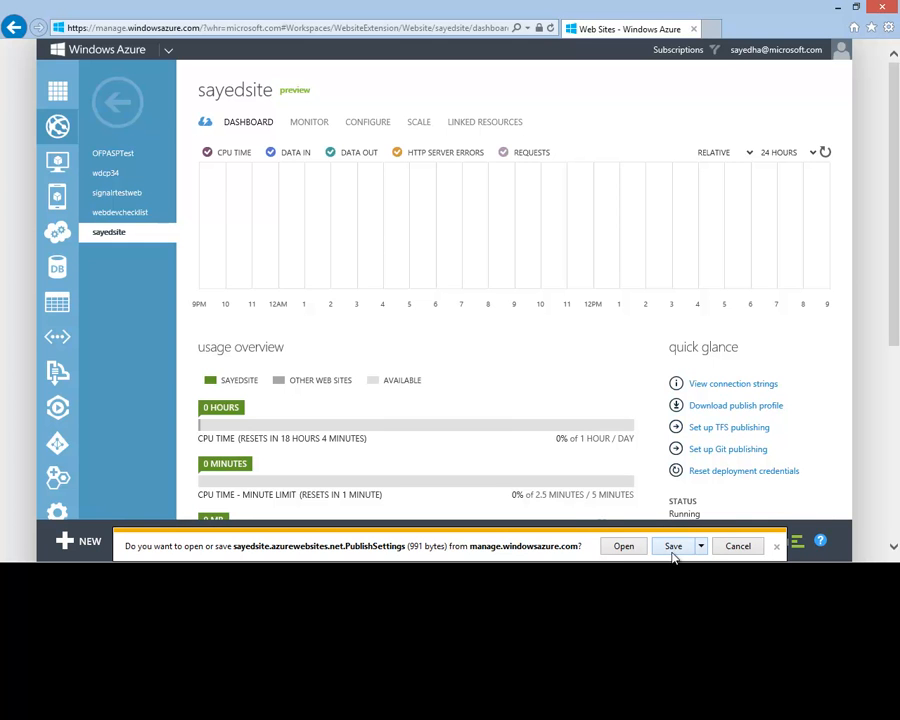
left_click(673, 546)
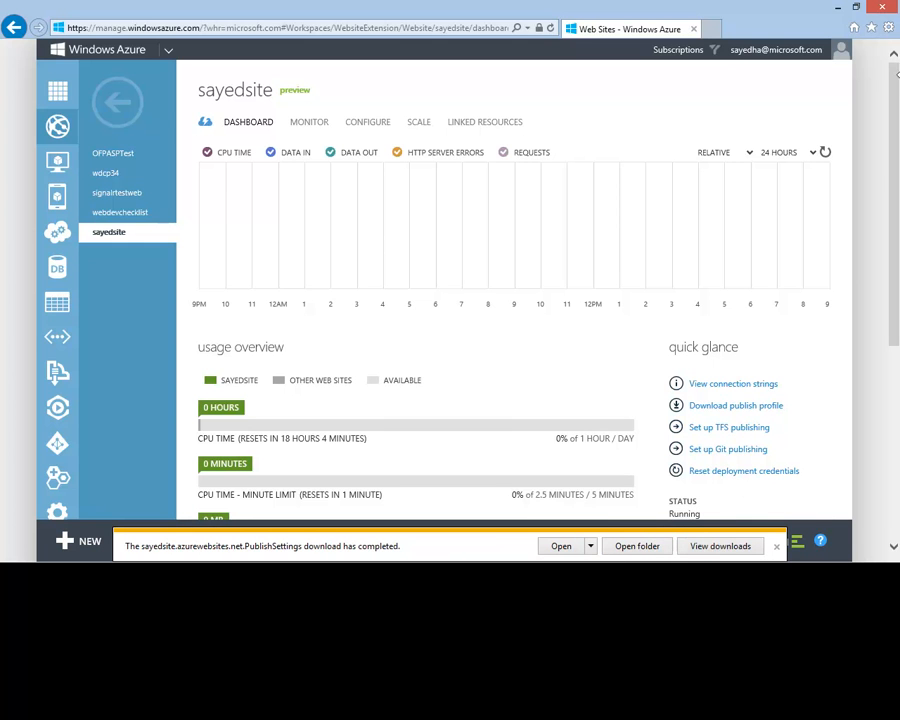
Switch to Visual Studio, import sayedsite.azurewebsites.net.PublishSettings as the publish profile for WebSite(3), and publish the site with Web Deploy
left_click(838, 7)
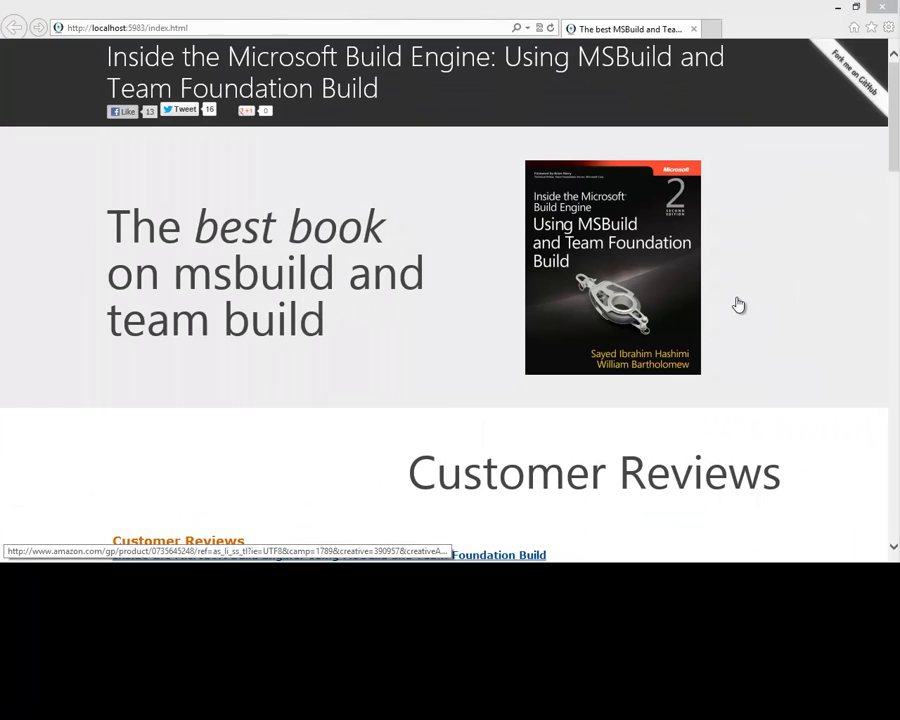
left_click(838, 7)
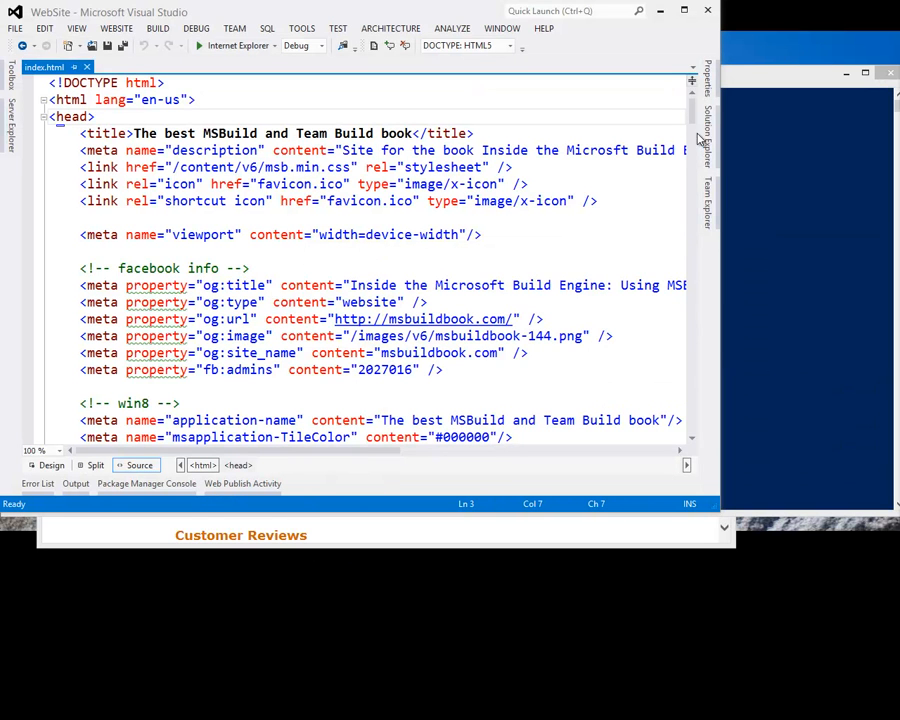
left_click(709, 137)
right_click(581, 135)
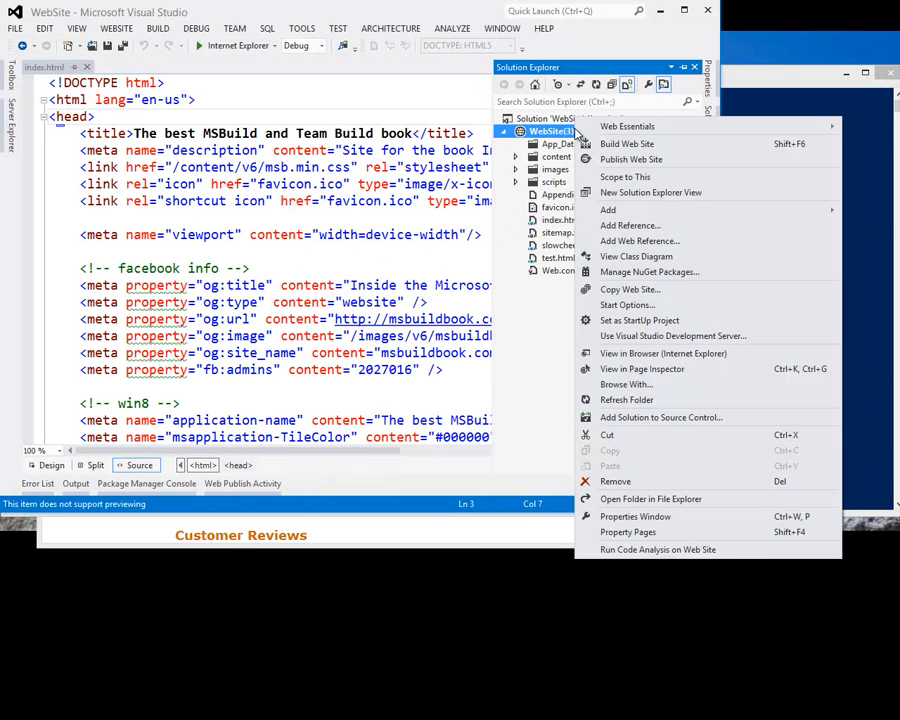
left_click(679, 163)
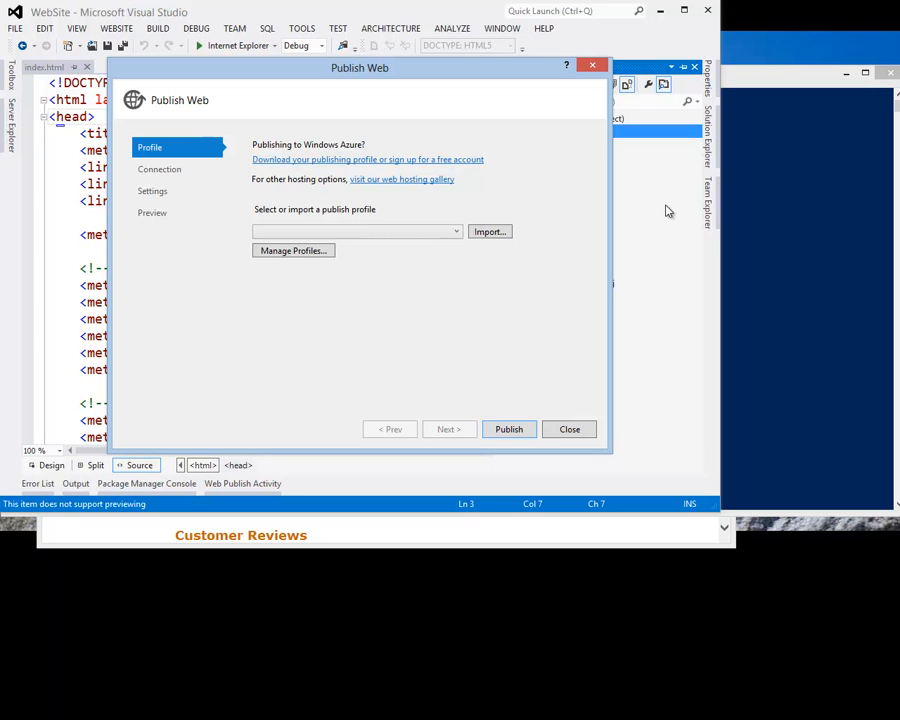
left_click(490, 232)
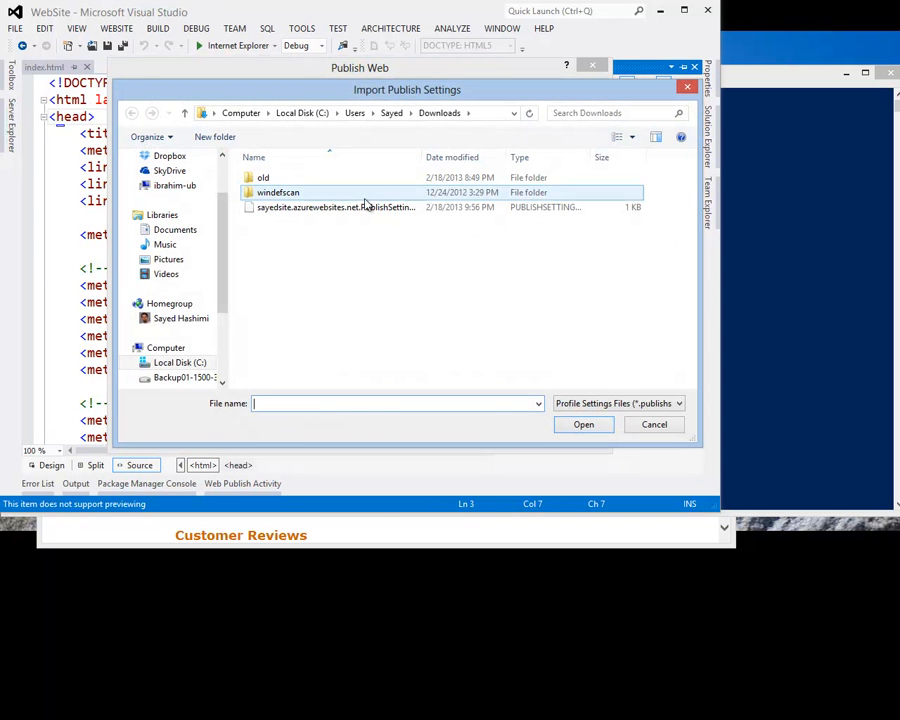
left_click(345, 210)
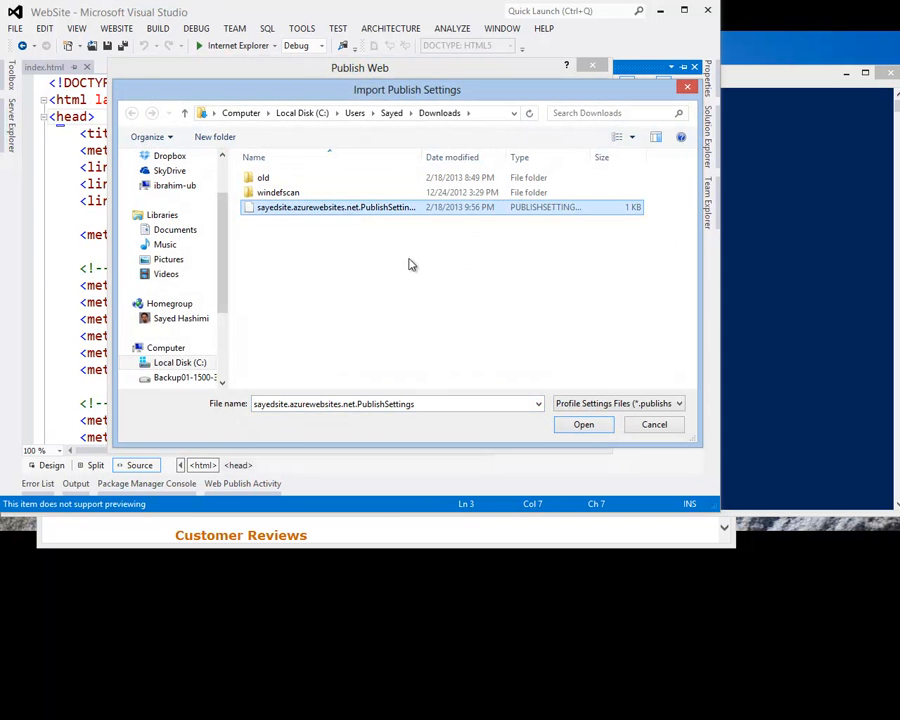
left_click(584, 426)
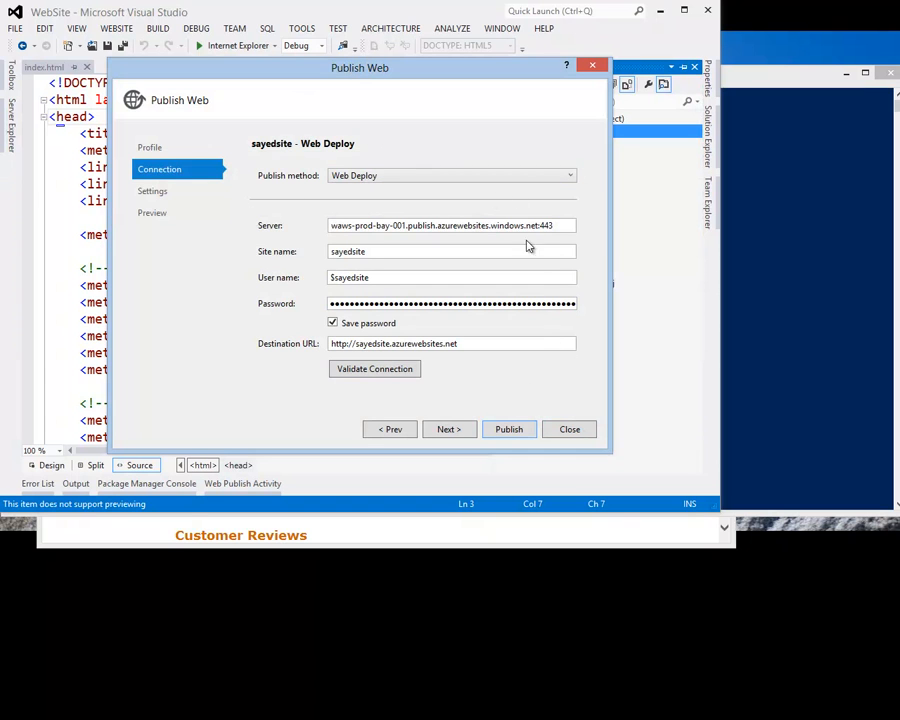
left_click(507, 430)
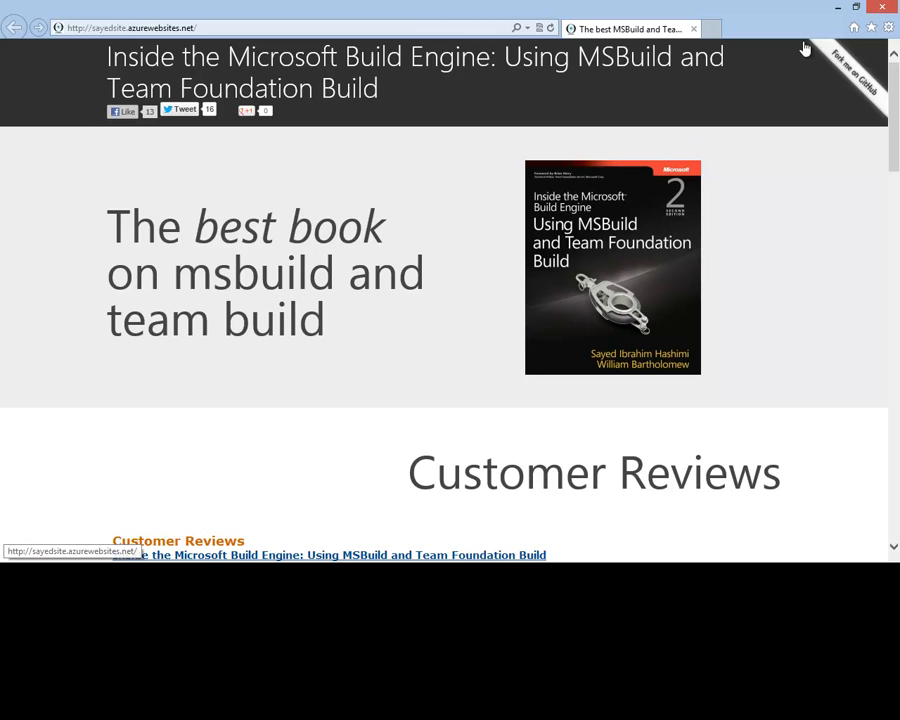
Return to Visual Studio and open the website.publishproj file of WebSite(3)
left_click(837, 10)
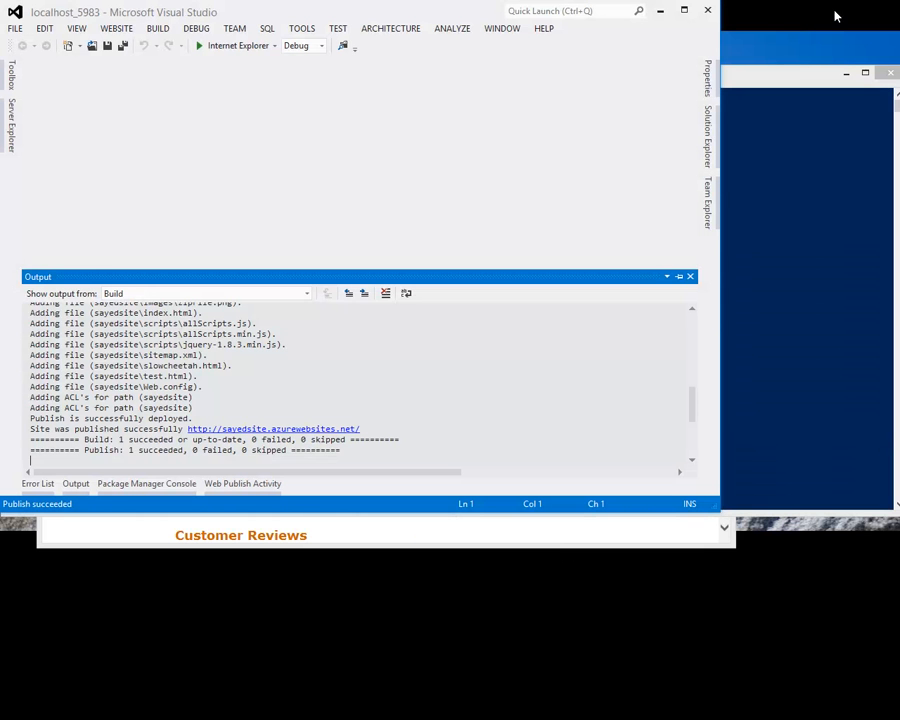
left_click(709, 140)
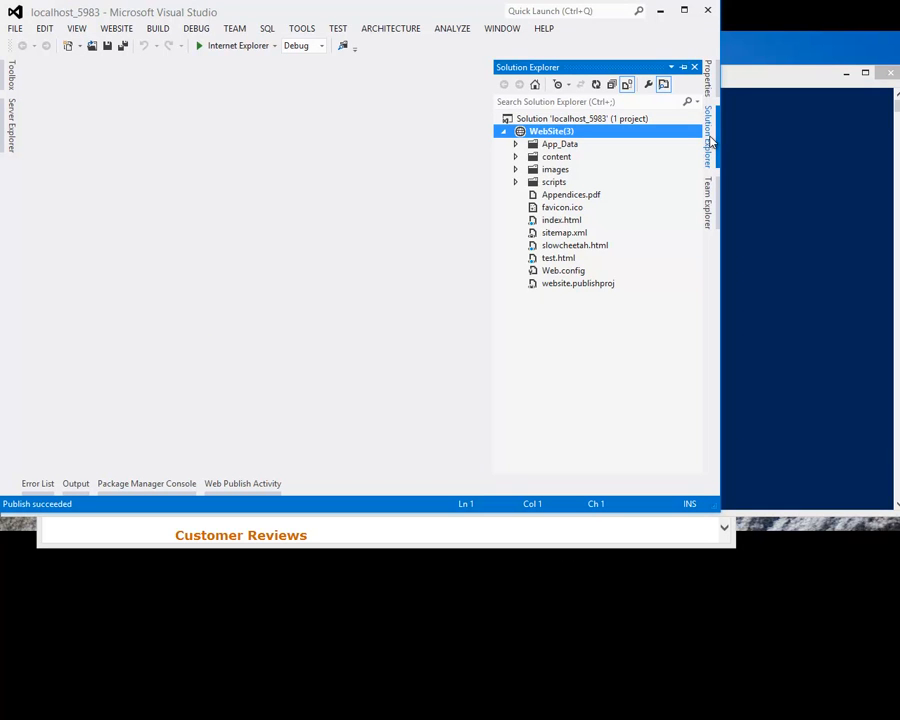
double_click(584, 285)
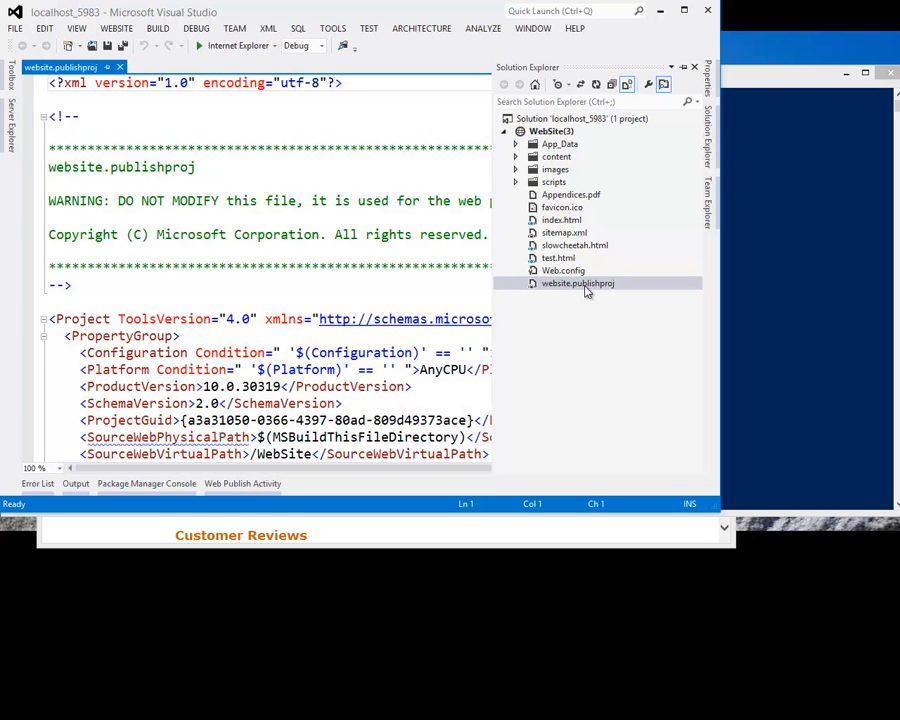